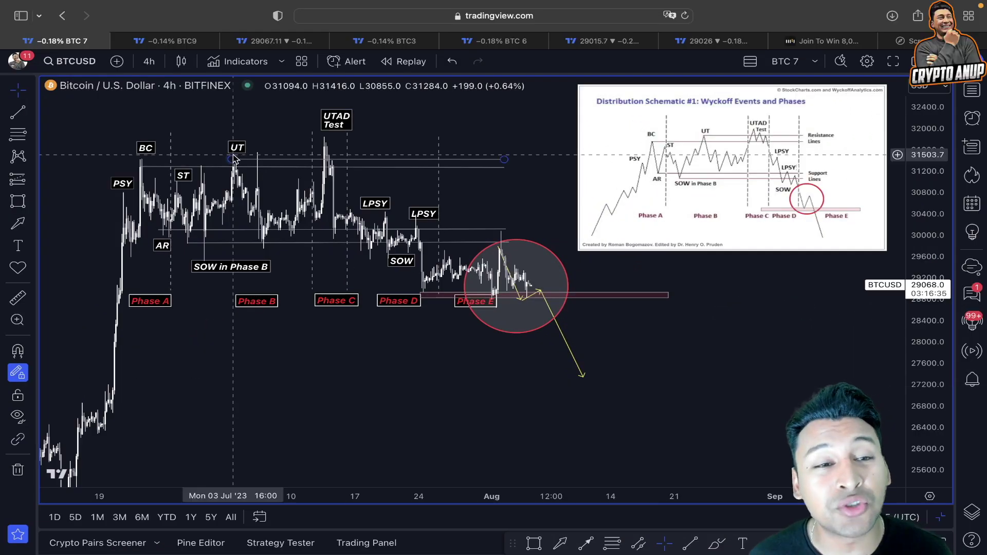
# Look through the BTC9, BTC5 and BTC 6 charts, and return to the BTC 7 Wyckoff distribution chart
pyautogui.click(177, 43)
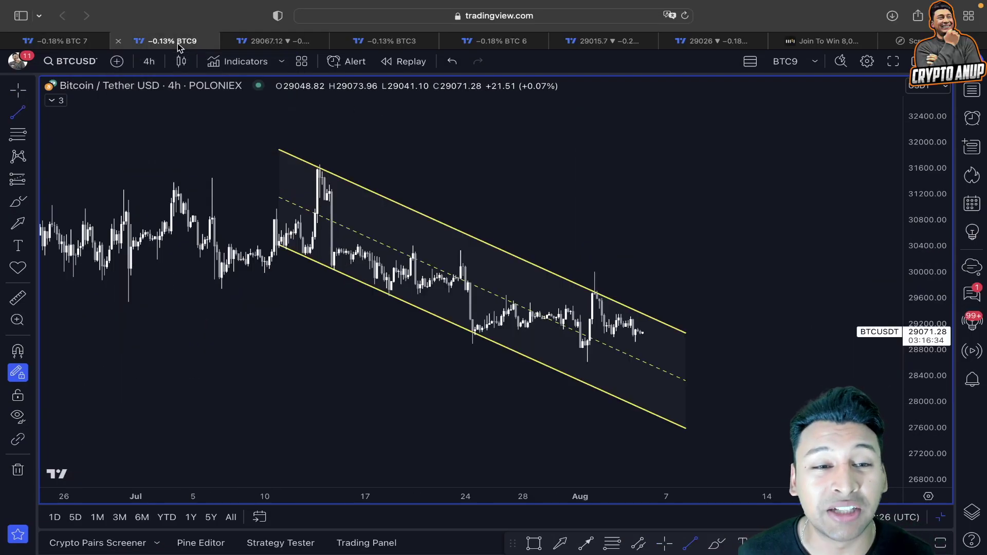
pyautogui.click(255, 44)
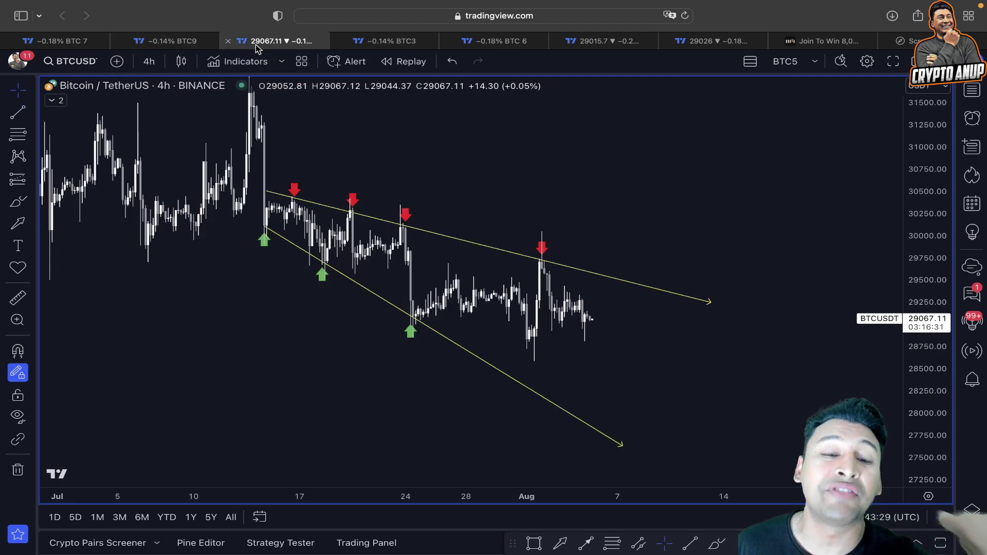
pyautogui.click(513, 42)
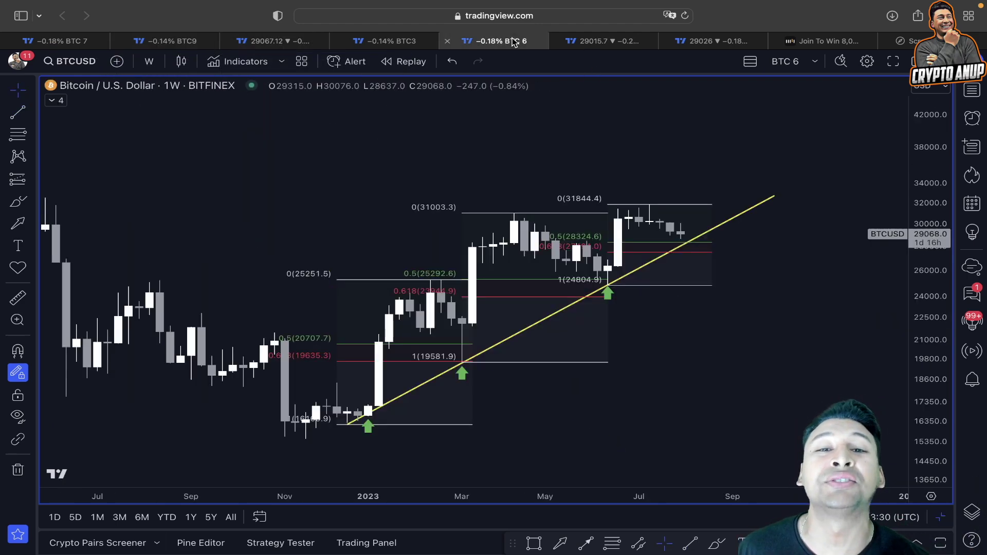
pyautogui.click(100, 43)
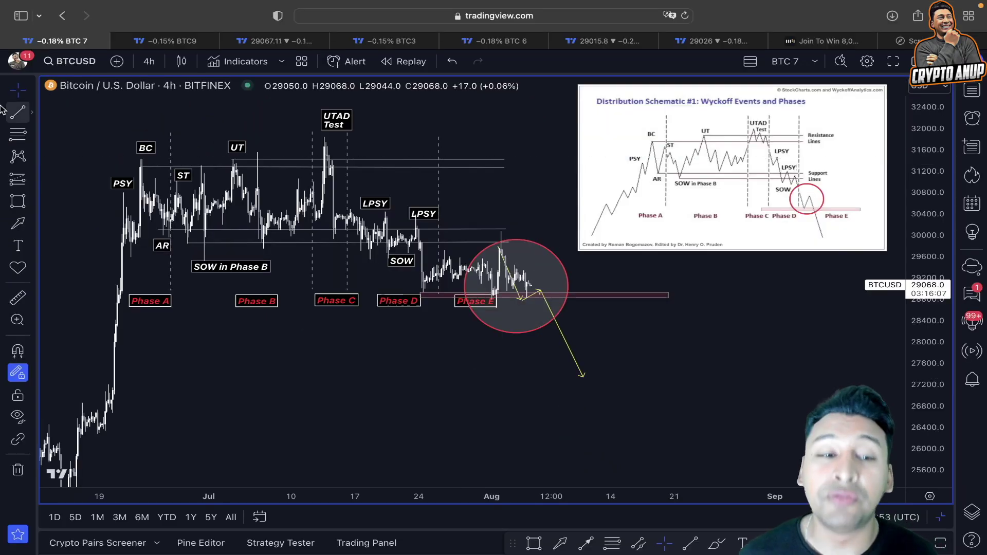
# Examine the Phase E support zone and projected decline arrow against the Wyckoff distribution schematic
pyautogui.moveTo(542, 462)
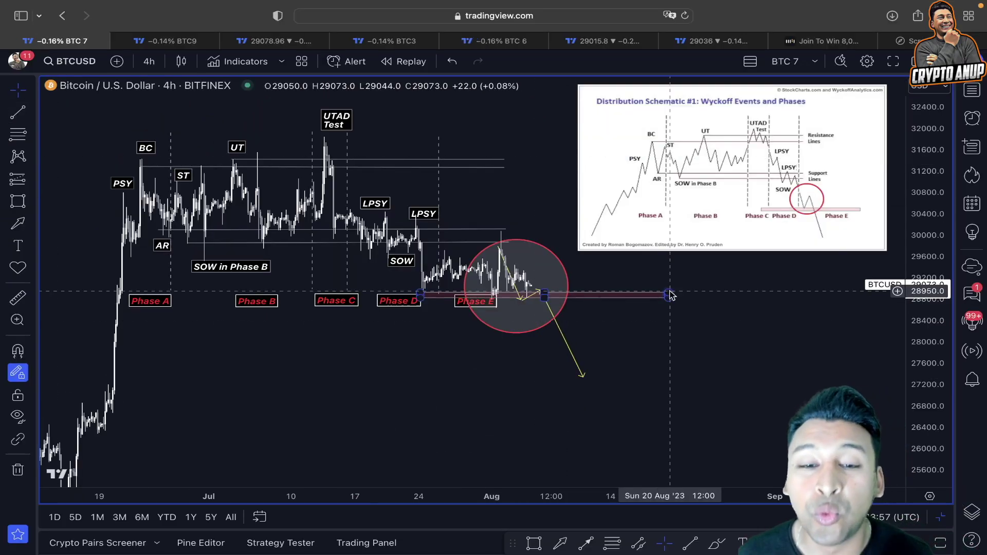
pyautogui.click(792, 218)
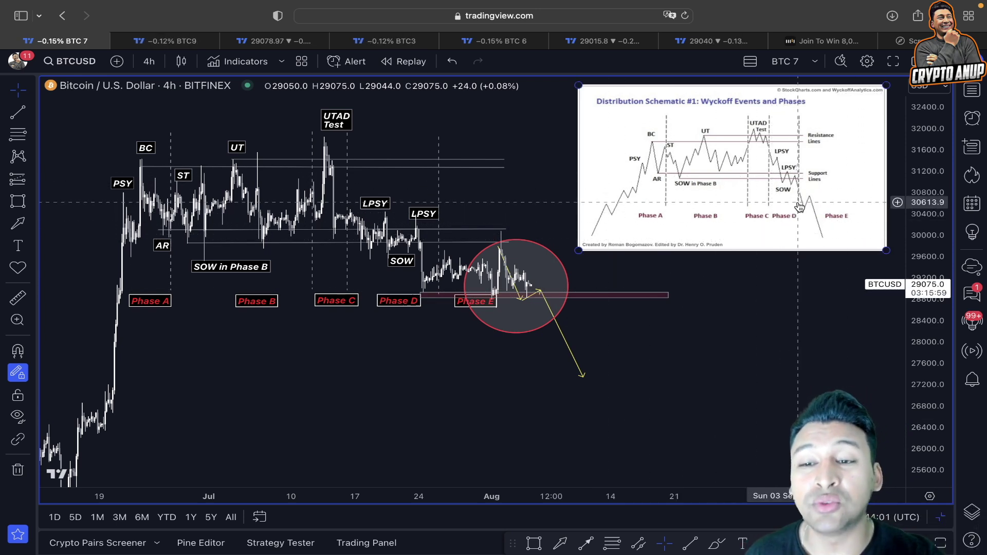
pyautogui.click(748, 219)
pyautogui.click(473, 297)
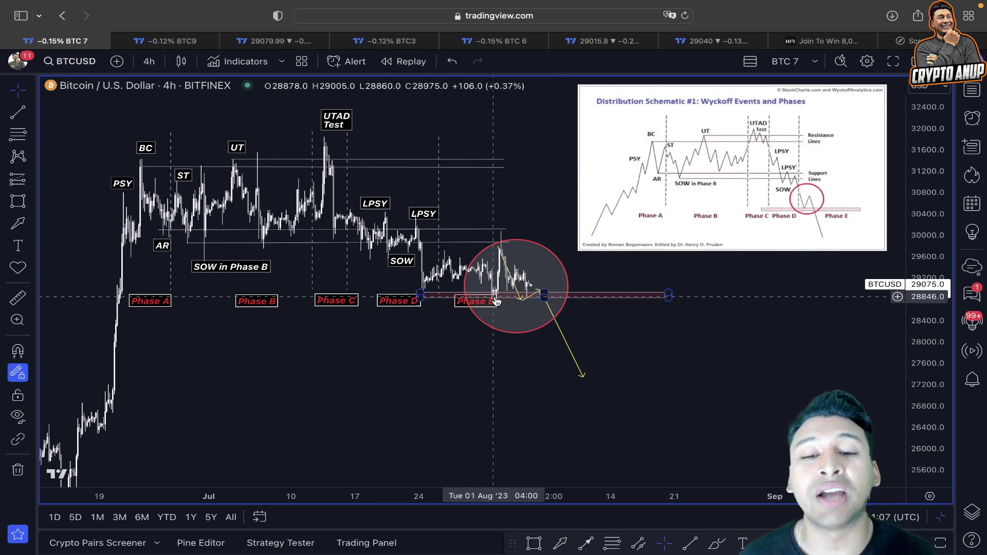
pyautogui.click(582, 377)
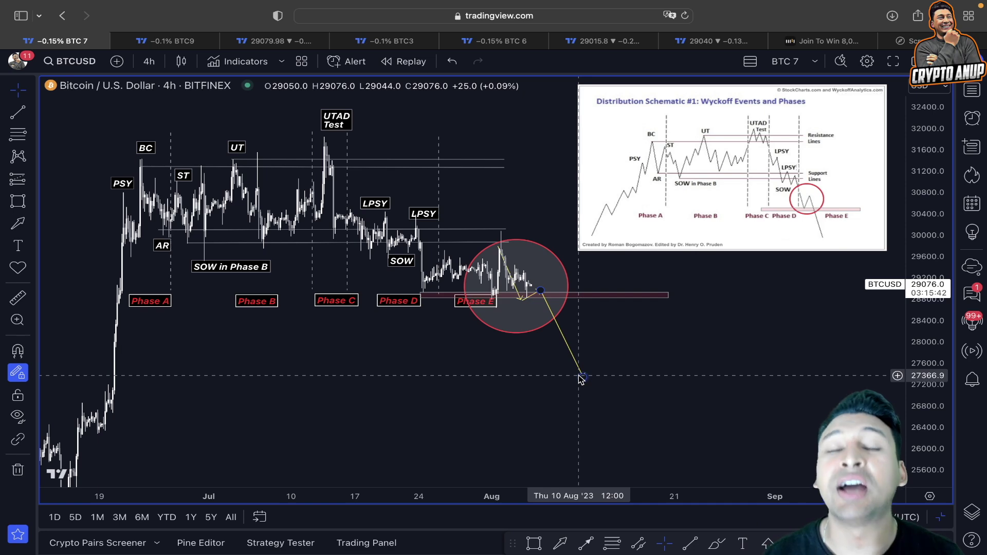
pyautogui.click(581, 377)
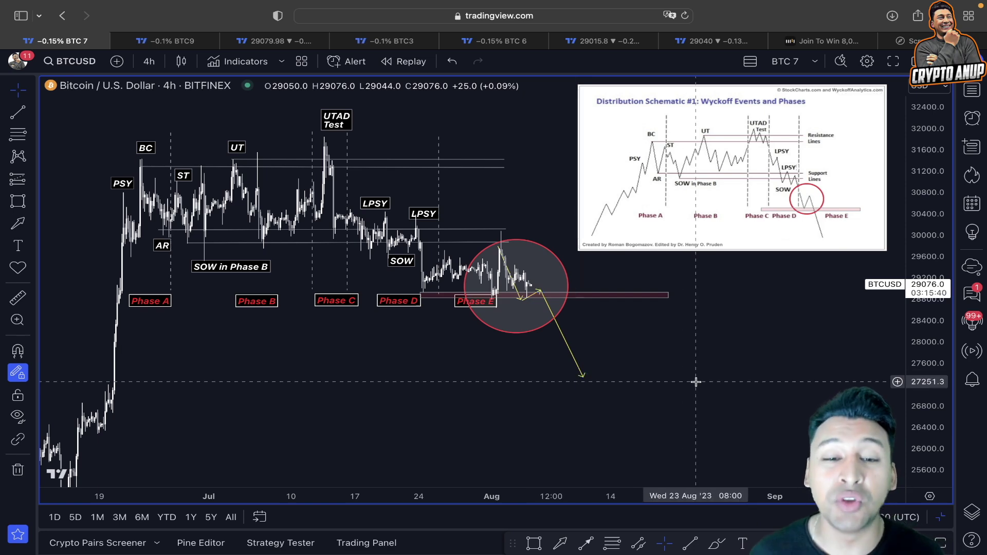
# Sketch a freehand brush recovery path from the decline arrow's tip up to about 31,900, and delete it
pyautogui.click(18, 222)
pyautogui.click(18, 156)
pyautogui.click(716, 543)
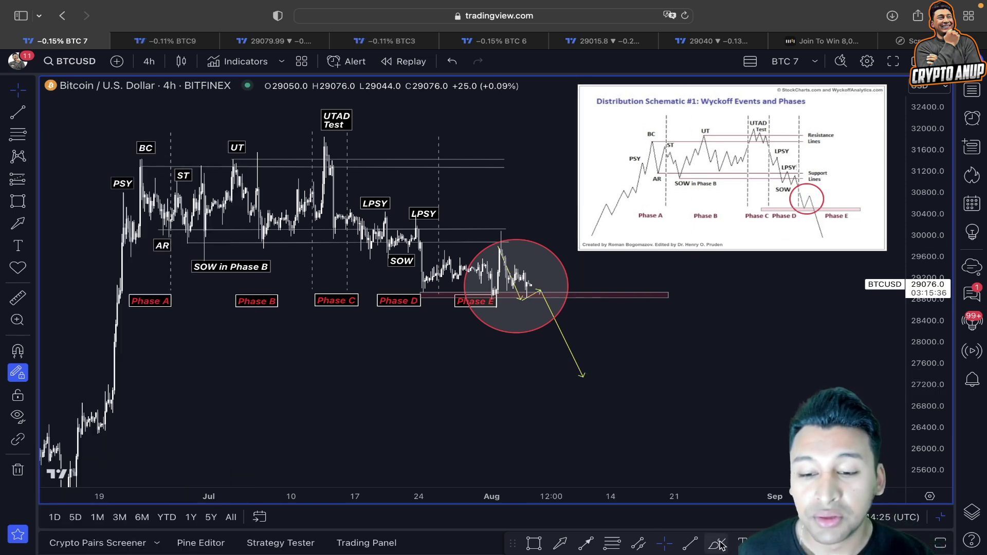
pyautogui.moveTo(585, 373)
pyautogui.mouseDown()
pyautogui.moveTo(594, 383)
pyautogui.moveTo(796, 272)
pyautogui.moveTo(858, 133)
pyautogui.mouseUp()
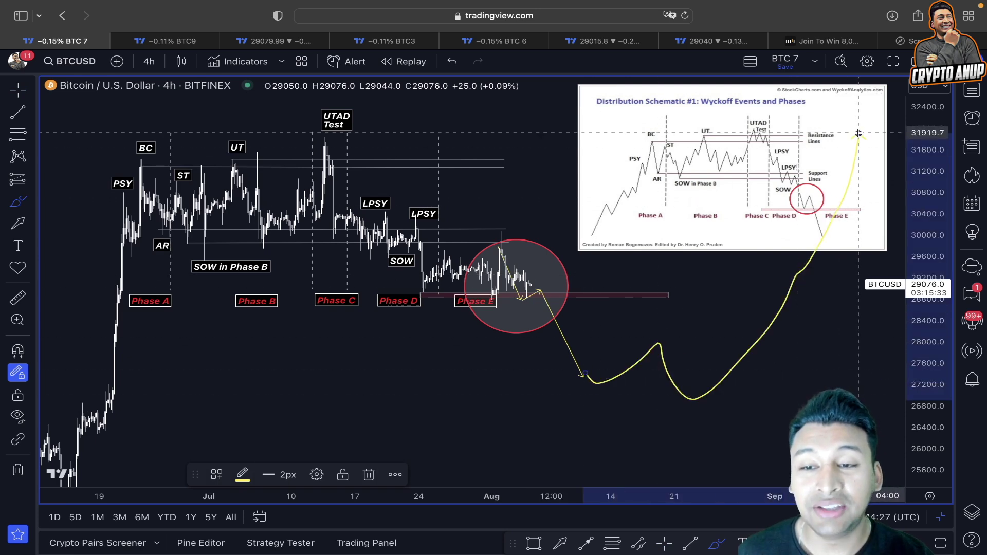
pyautogui.press('BackSpace')
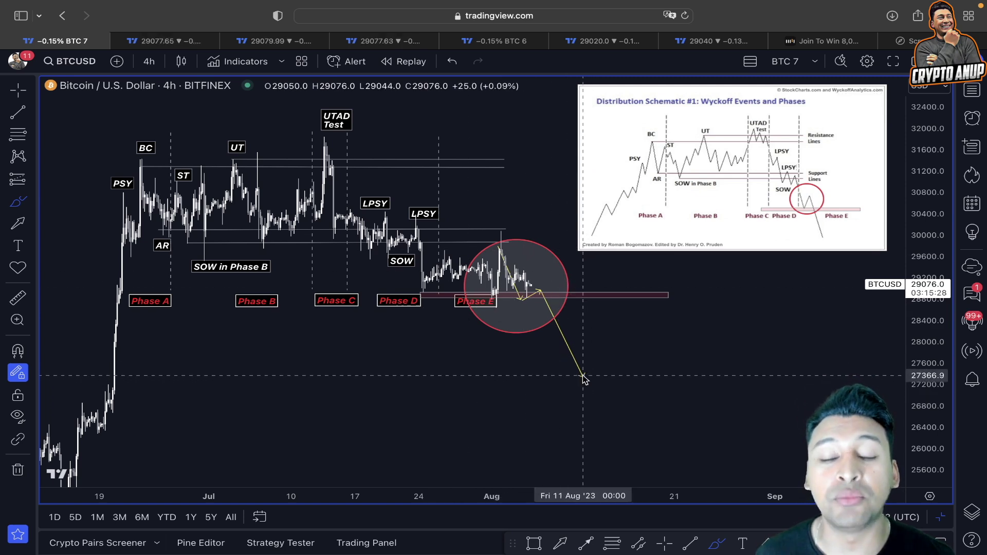
# Sketch a freehand brush path from the decline arrow's tip down to about 25,400, recovering to about 27,500
pyautogui.click(583, 378)
pyautogui.moveTo(598, 404)
pyautogui.mouseDown()
pyautogui.moveTo(636, 405)
pyautogui.moveTo(704, 466)
pyautogui.moveTo(805, 413)
pyautogui.mouseUp()
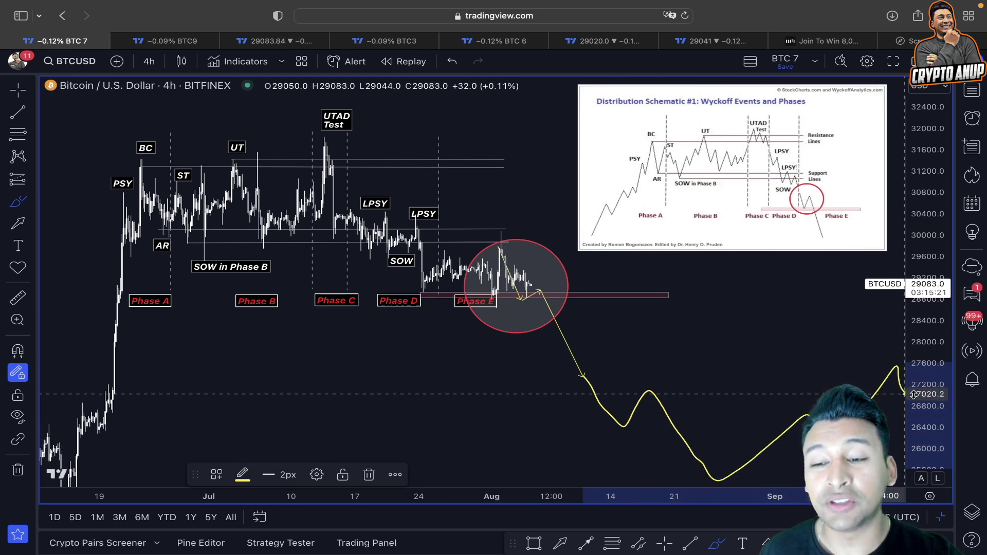
pyautogui.moveTo(906, 394); pyautogui.dragTo(979, 222)
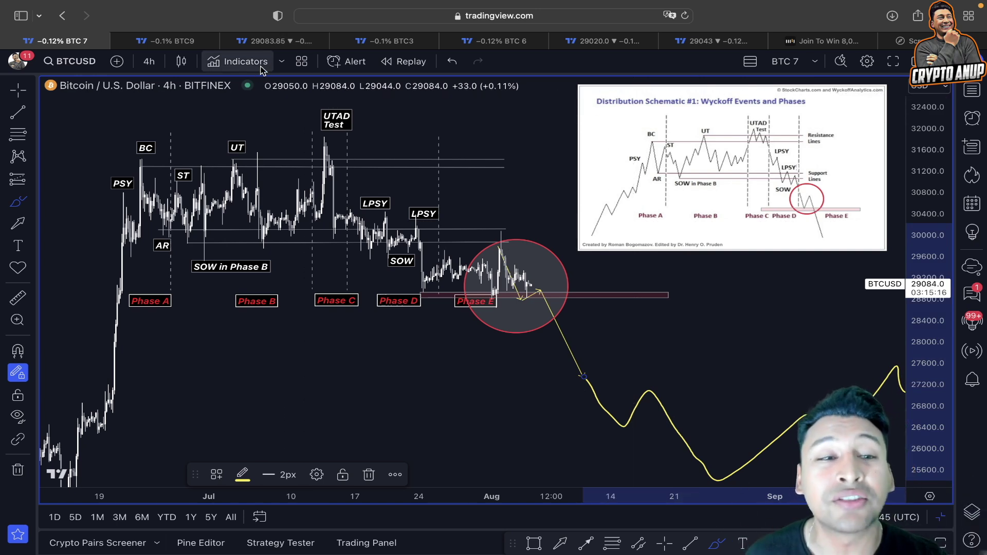
# On the BTC9 chart, place red down-arrow markers where price touches the channel's upper line on 13 July and 2 August
pyautogui.moveTo(204, 43)
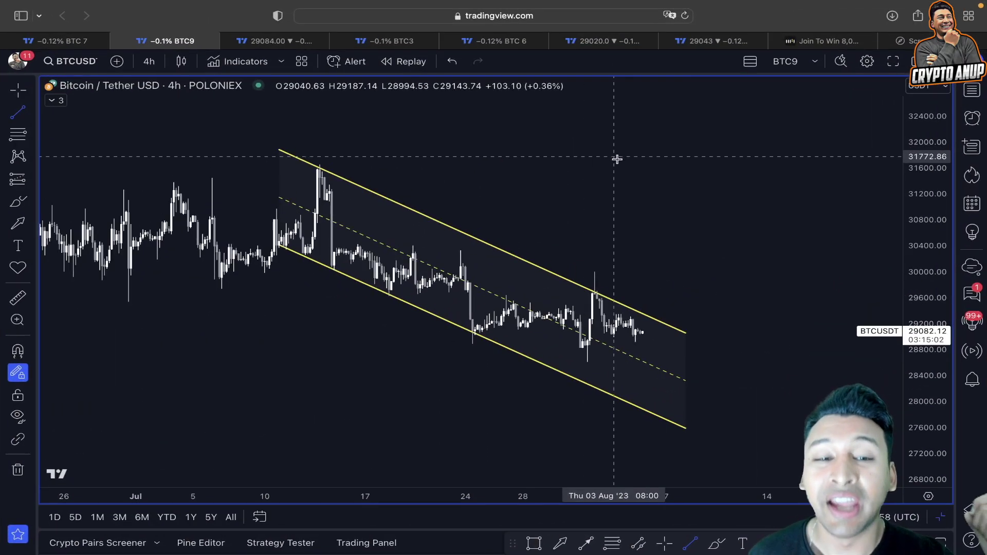
pyautogui.moveTo(540, 139); pyautogui.dragTo(499, 130)
pyautogui.click(768, 542)
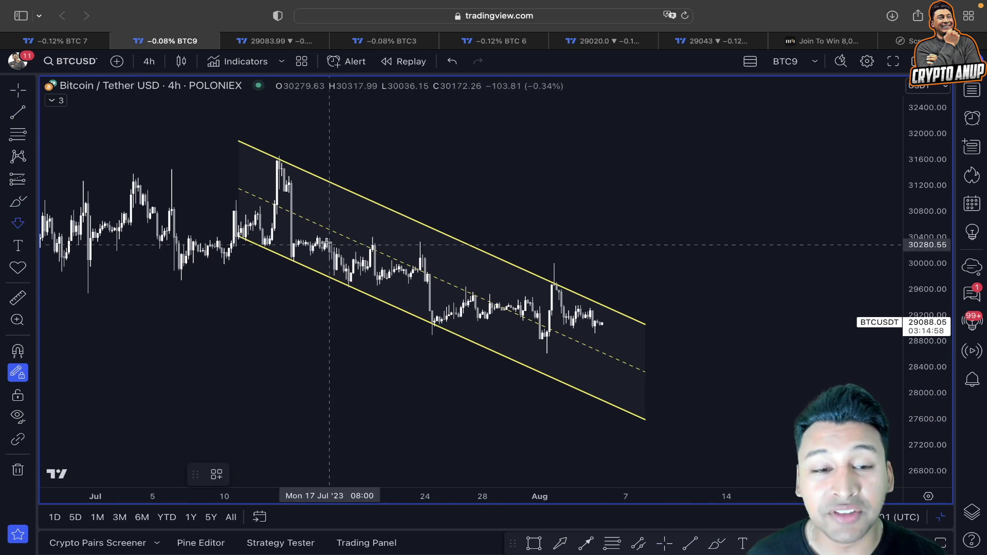
pyautogui.click(277, 158)
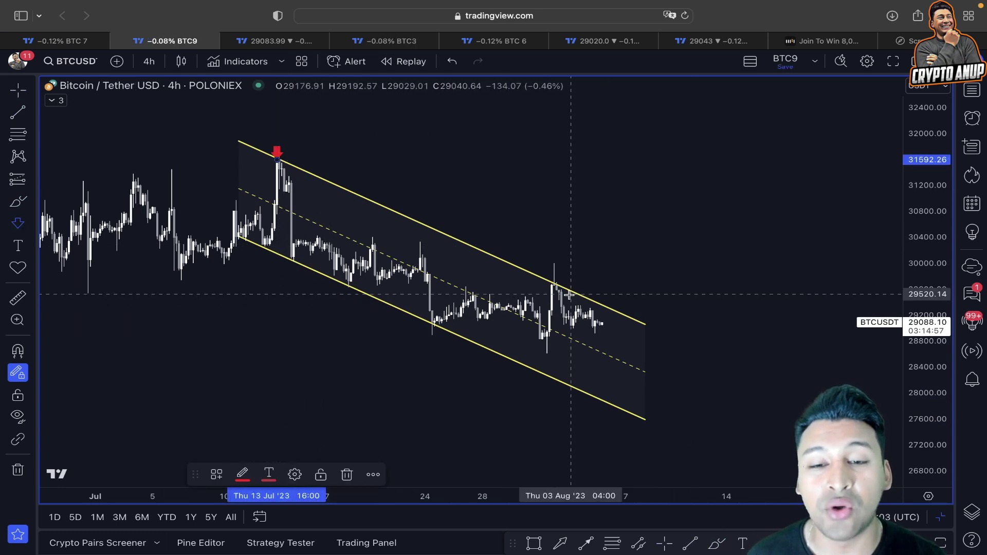
pyautogui.click(554, 282)
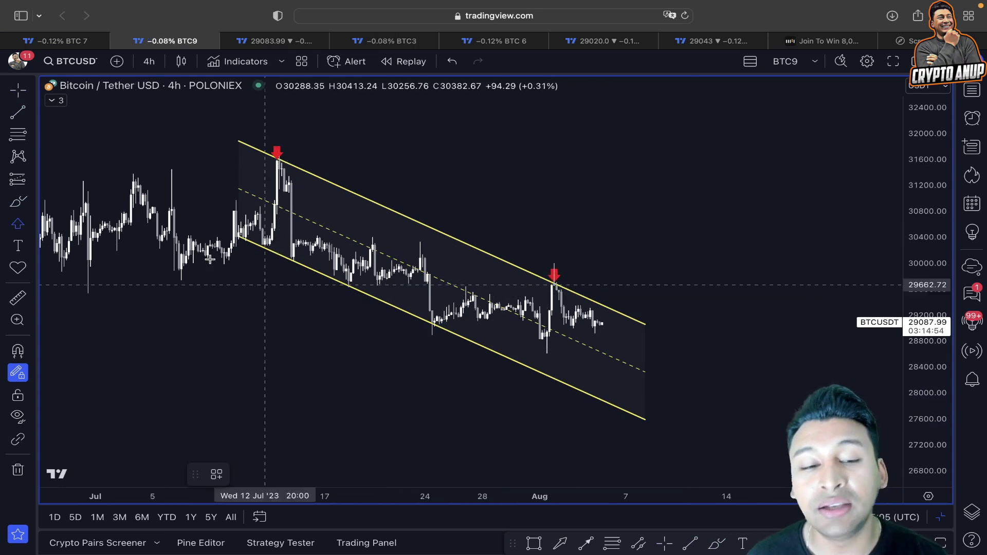
# Place three green up-arrow markers where price touches the descending channel's lower line
pyautogui.click(258, 250)
pyautogui.click(343, 287)
pyautogui.click(438, 330)
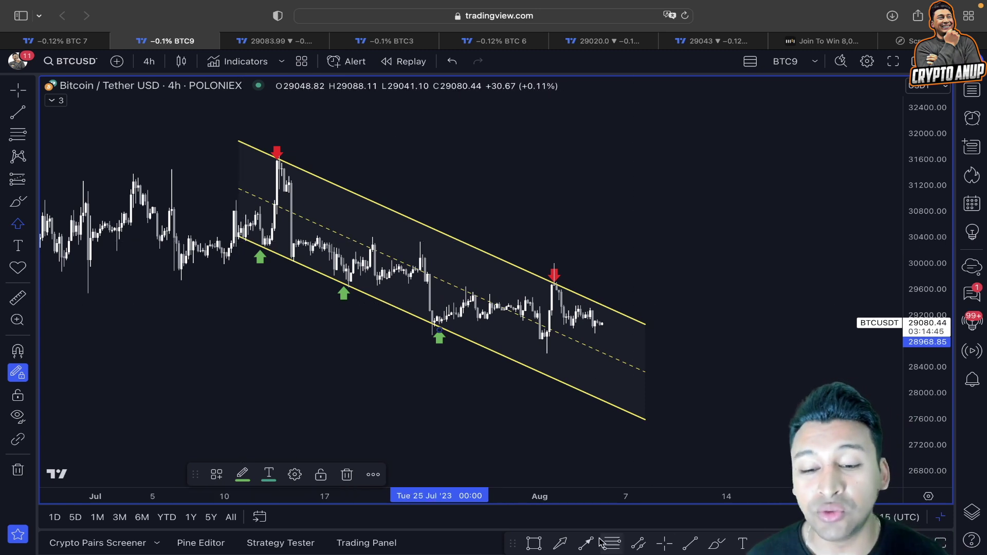
# Mark support with a rectangle from 28,892.81 to 28,987.86, and draw two arrows projecting price down through it to 27,590.60
pyautogui.click(535, 545)
pyautogui.moveTo(427, 329)
pyautogui.mouseDown()
pyautogui.moveTo(679, 330)
pyautogui.moveTo(660, 331)
pyautogui.mouseUp()
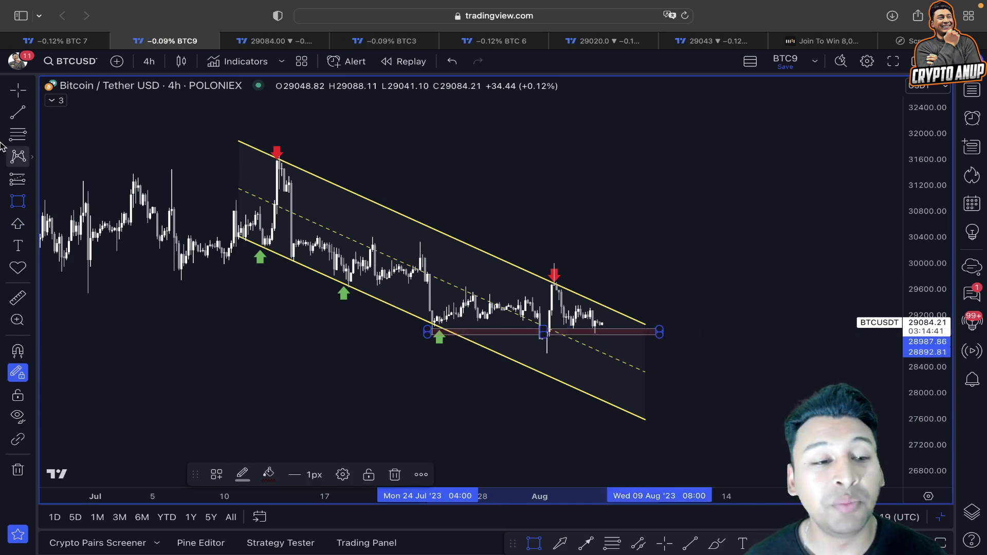
pyautogui.click(9, 119)
pyautogui.click(601, 324)
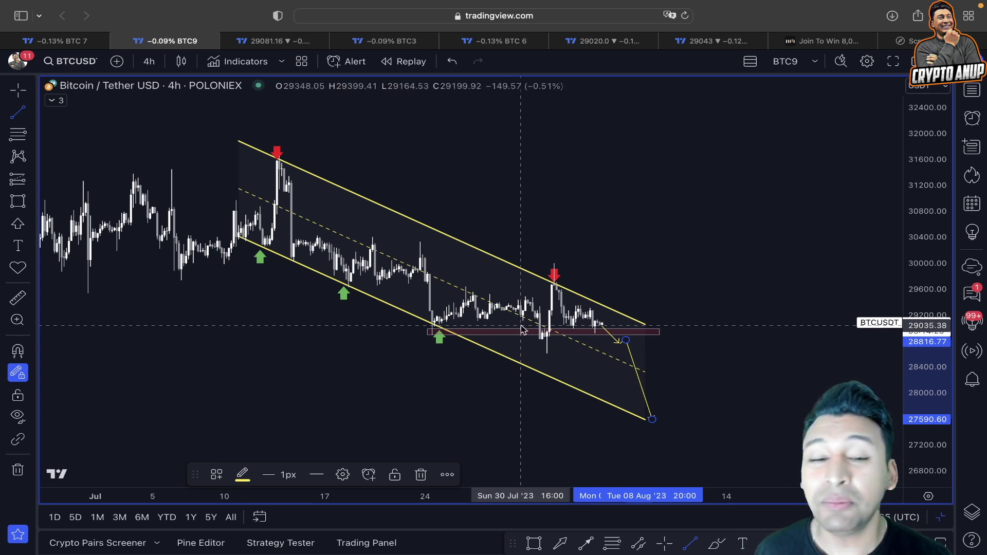
# Trace the channel's swings with connected trend lines from 11 July to 9 August, and undo them
pyautogui.click(240, 248)
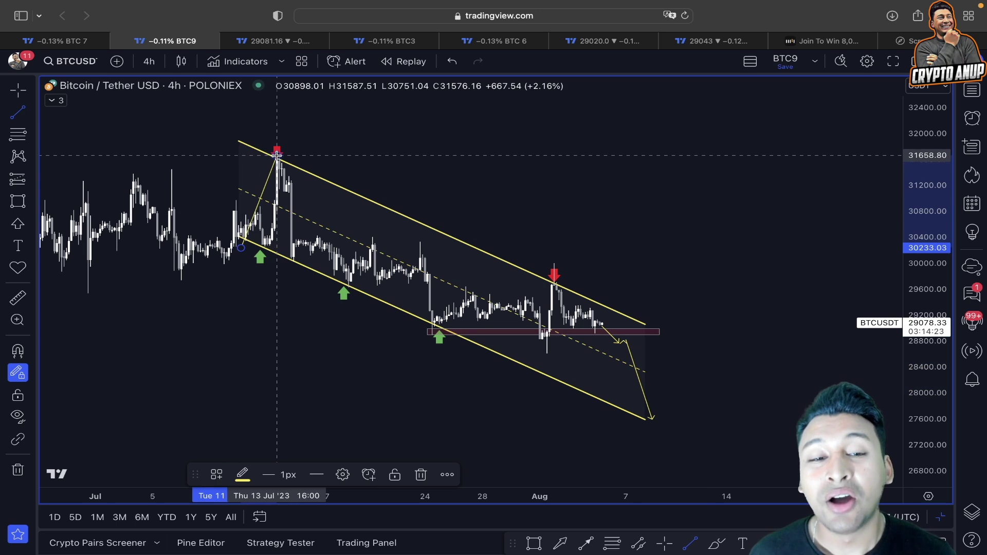
pyautogui.click(276, 154)
pyautogui.click(437, 337)
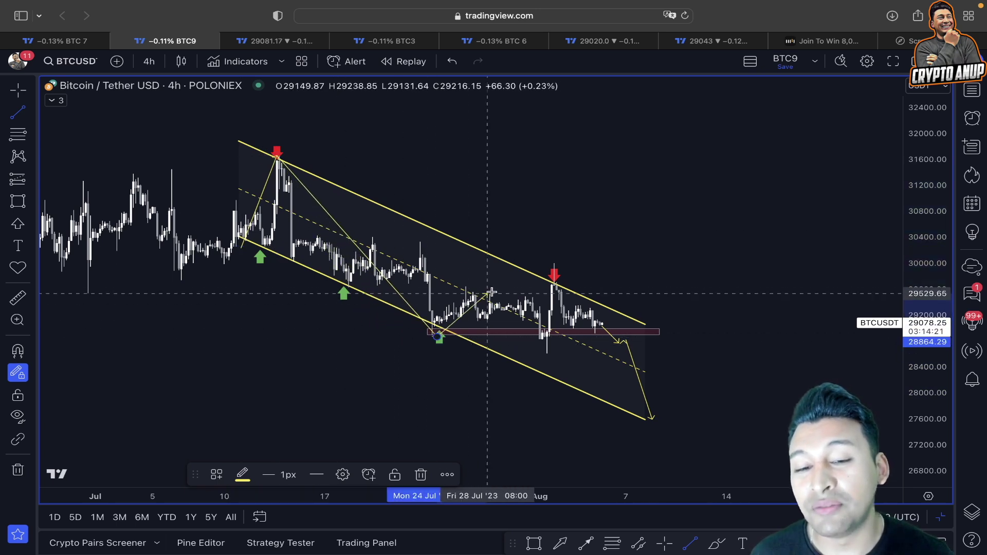
pyautogui.click(554, 282)
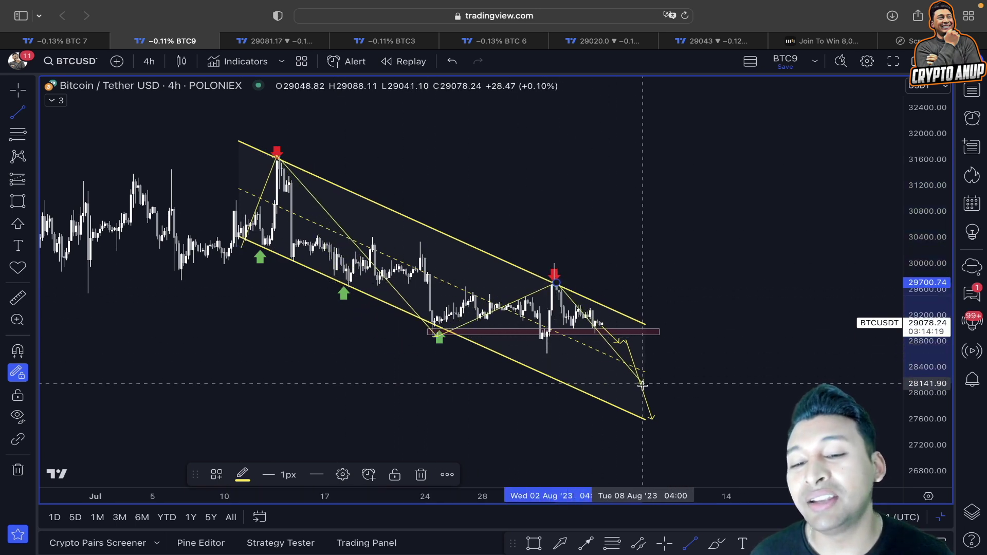
pyautogui.doubleClick(657, 426)
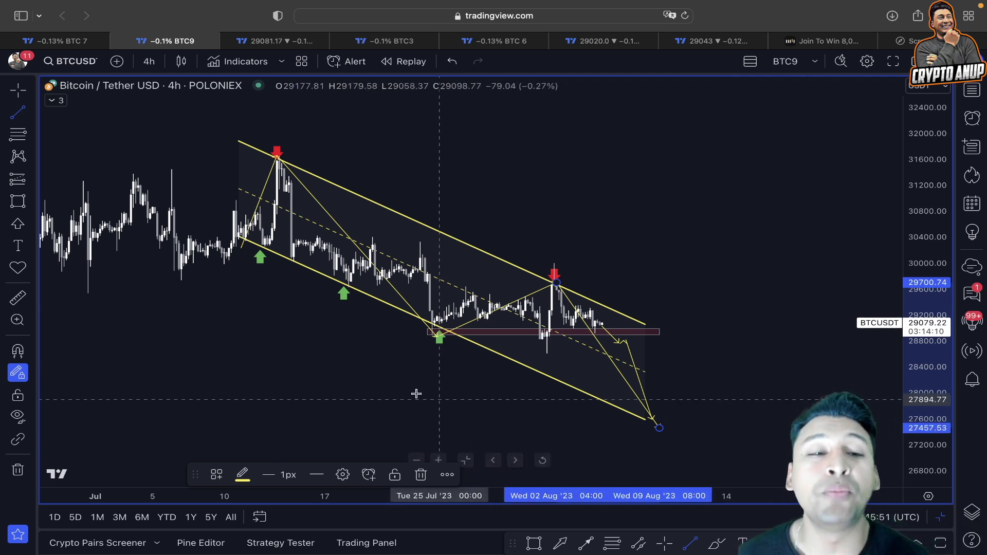
pyautogui.click(273, 41)
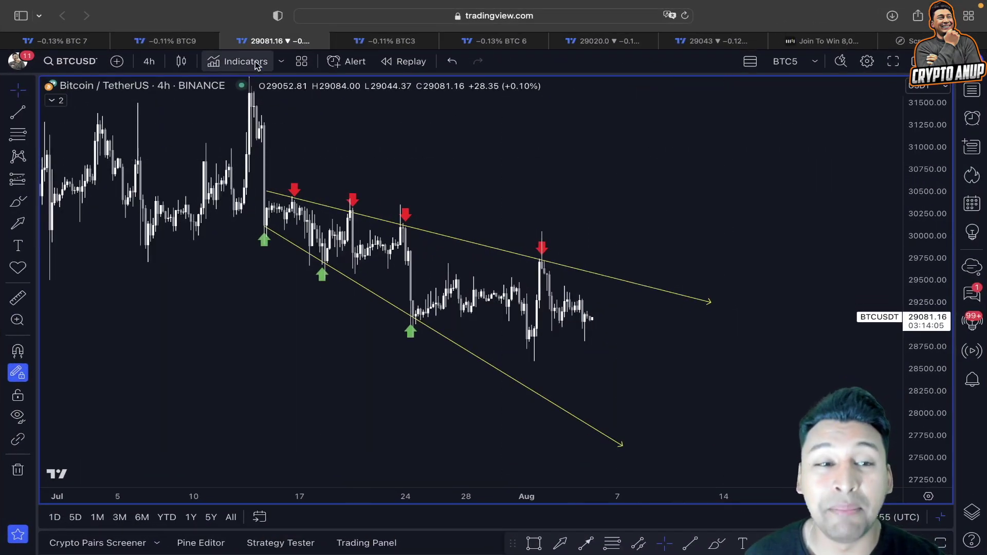
pyautogui.click(165, 41)
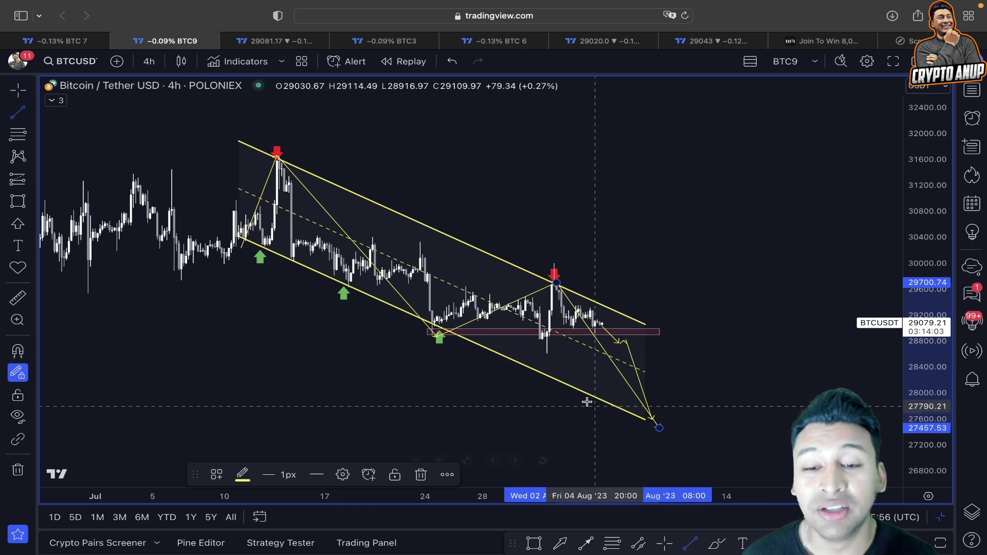
pyautogui.press('super+z')
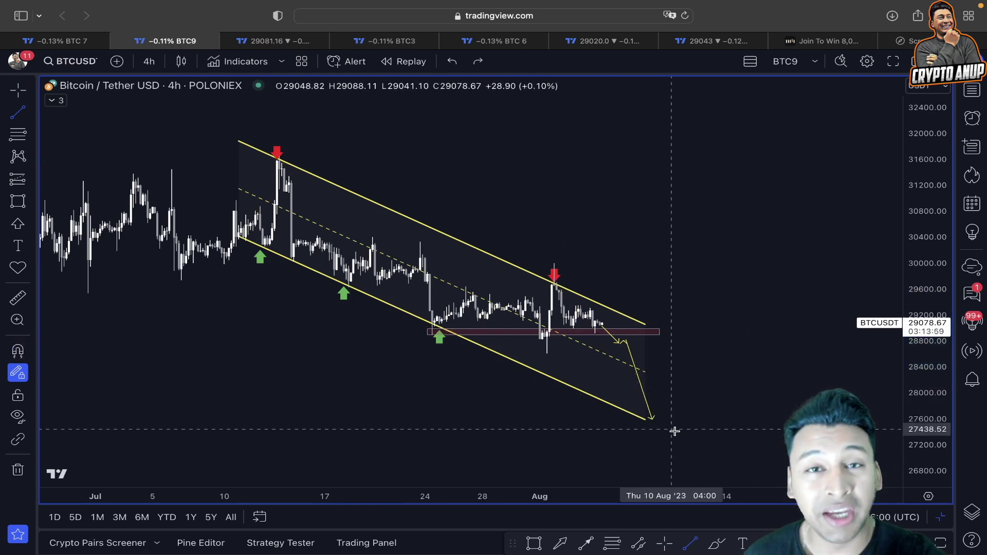
# Switch to the BTC5 chart of Bitcoin / TetherUS and make room beyond the latest candles
pyautogui.click(311, 46)
pyautogui.rightClick(705, 292)
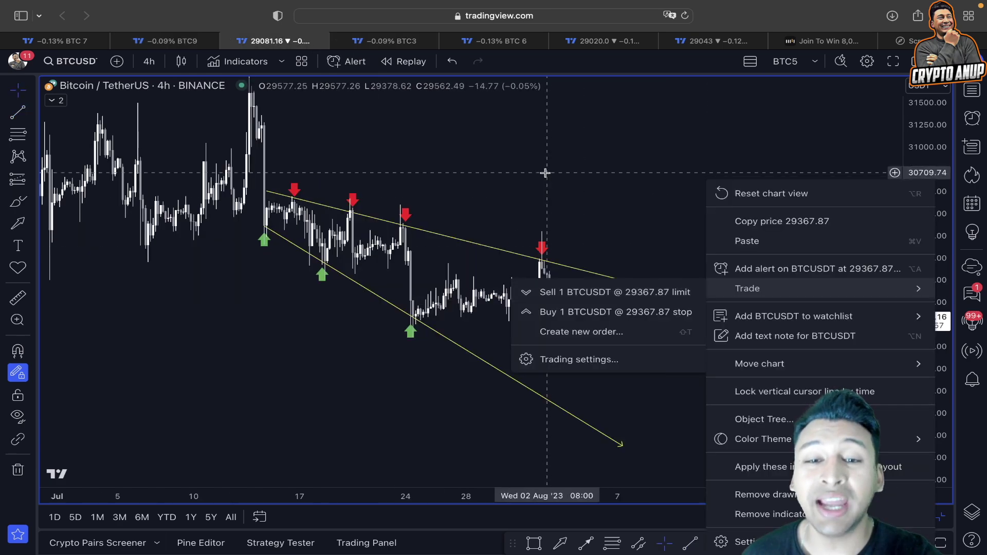
pyautogui.click(740, 193)
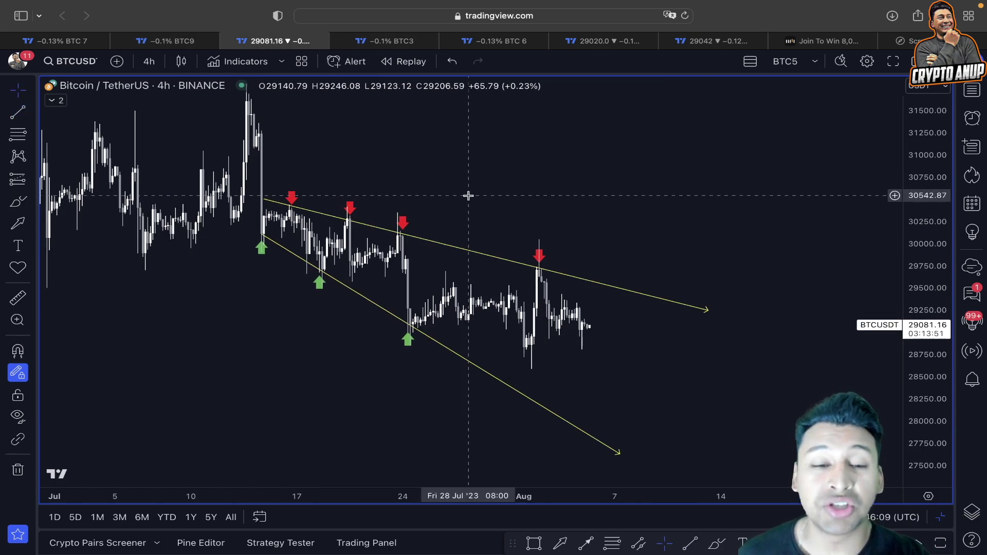
pyautogui.moveTo(440, 193); pyautogui.dragTo(383, 206)
# Highlight the support area around 28,900 with freehand brush strokes, and delete the marking
pyautogui.click(17, 202)
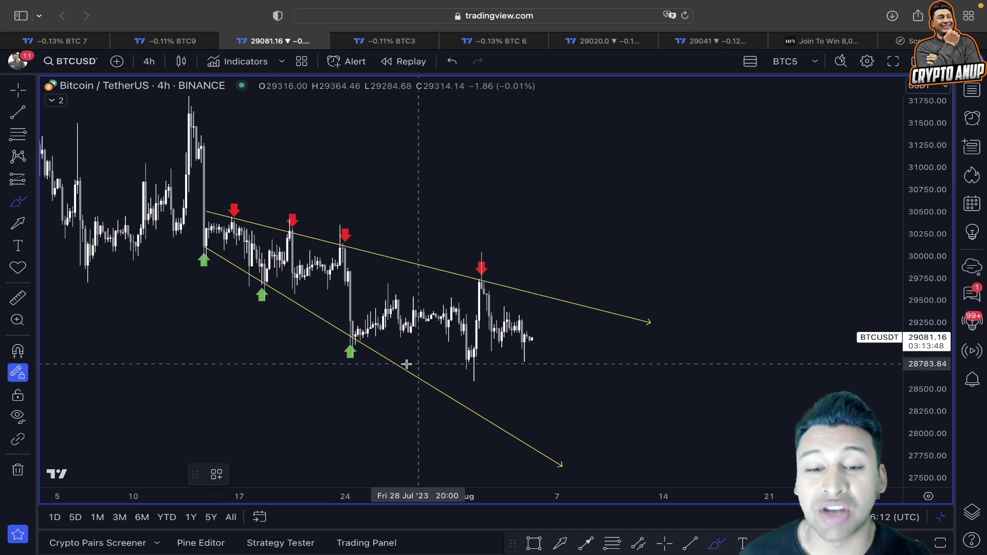
pyautogui.moveTo(343, 355)
pyautogui.mouseDown()
pyautogui.moveTo(660, 368)
pyautogui.moveTo(400, 345)
pyautogui.moveTo(569, 353)
pyautogui.mouseUp()
pyautogui.press('BackSpace')
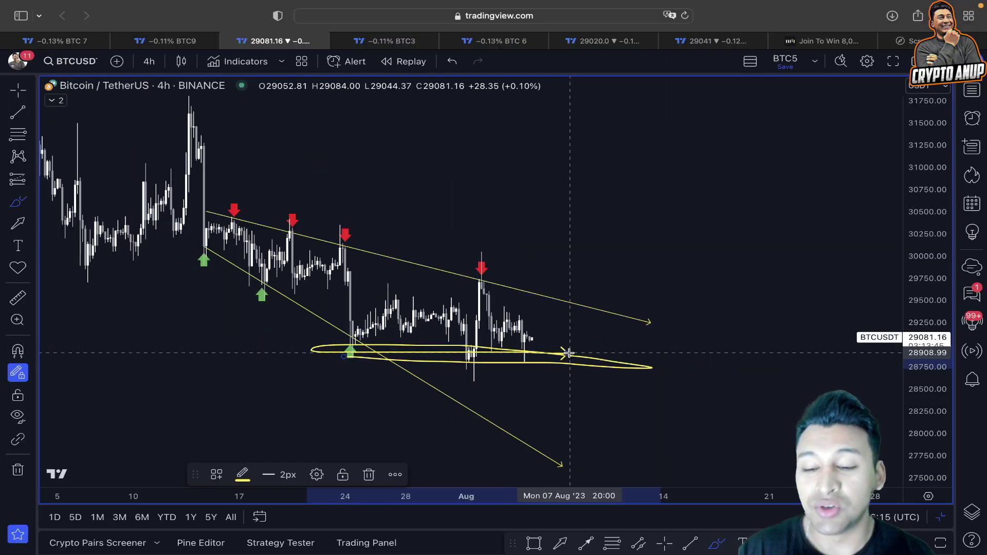
# Sketch a brush arrow from the current price down to about 27,600, and extend the lower wedge line to about 27,400
pyautogui.moveTo(535, 336)
pyautogui.mouseDown()
pyautogui.moveTo(562, 363)
pyautogui.moveTo(568, 451)
pyautogui.moveTo(607, 487)
pyautogui.mouseUp()
pyautogui.click(562, 467)
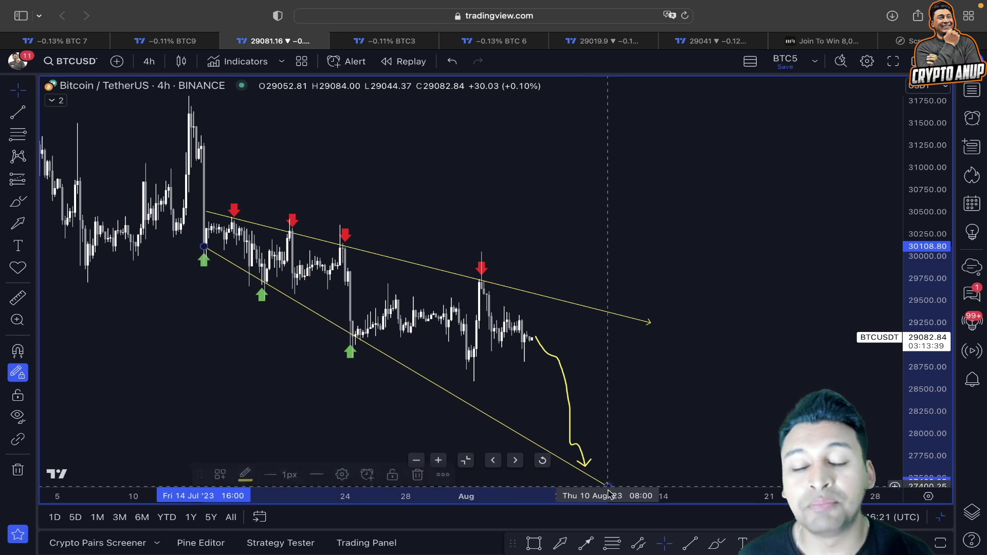
pyautogui.moveTo(636, 454); pyautogui.dragTo(641, 436)
# Mark the low beside the lowest green arrow with a brush stroke, and delete the stroke
pyautogui.click(21, 204)
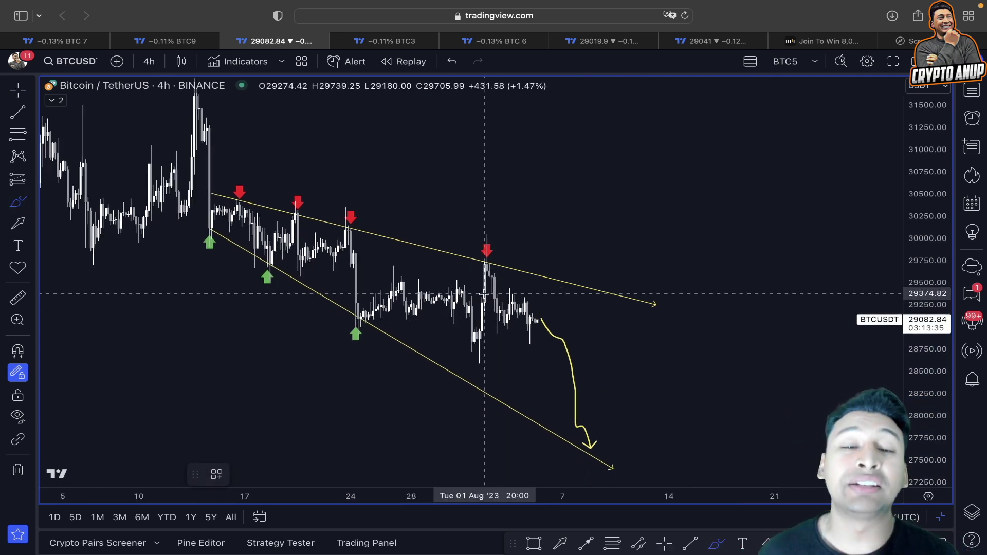
pyautogui.moveTo(354, 332)
pyautogui.mouseDown()
pyautogui.moveTo(623, 349)
pyautogui.moveTo(365, 342)
pyautogui.moveTo(603, 339)
pyautogui.moveTo(350, 352)
pyautogui.mouseUp()
pyautogui.press('BackSpace')
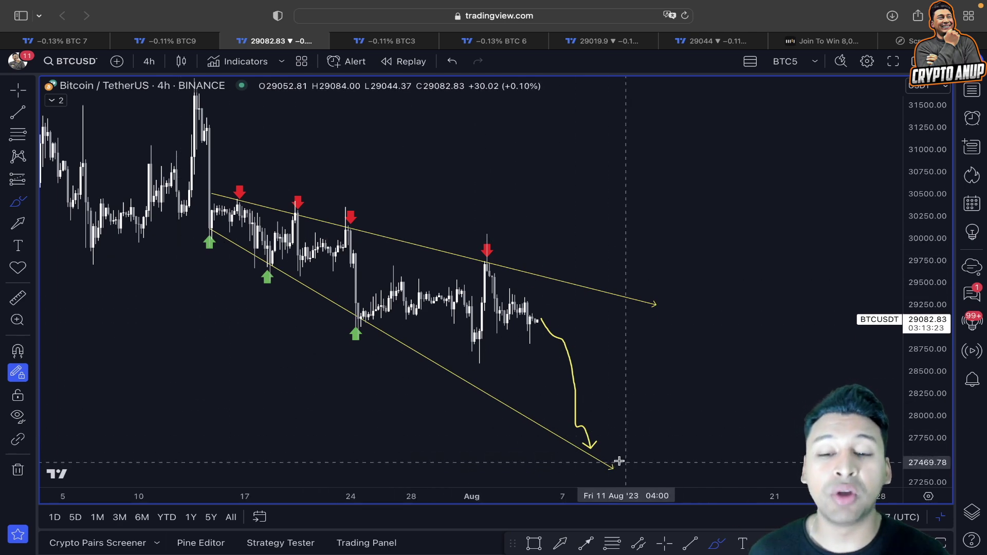
# Sketch two brush arrows from the projected low, one rising to about 28,600 and one falling to about 27,200
pyautogui.moveTo(599, 448); pyautogui.dragTo(702, 362)
pyautogui.moveTo(609, 449); pyautogui.dragTo(687, 483)
pyautogui.press('Escape')
pyautogui.moveTo(746, 398); pyautogui.dragTo(674, 352)
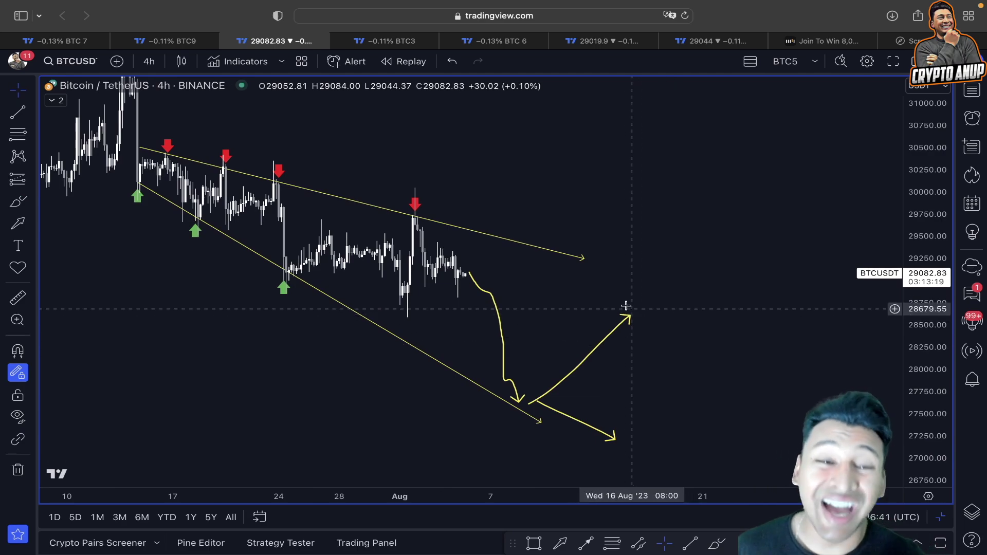